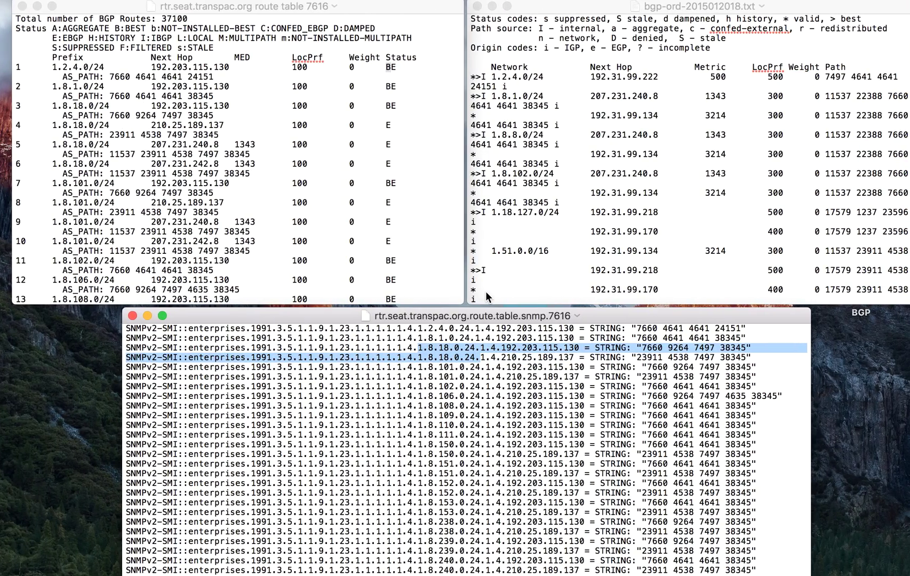
key("ctrl+Right")
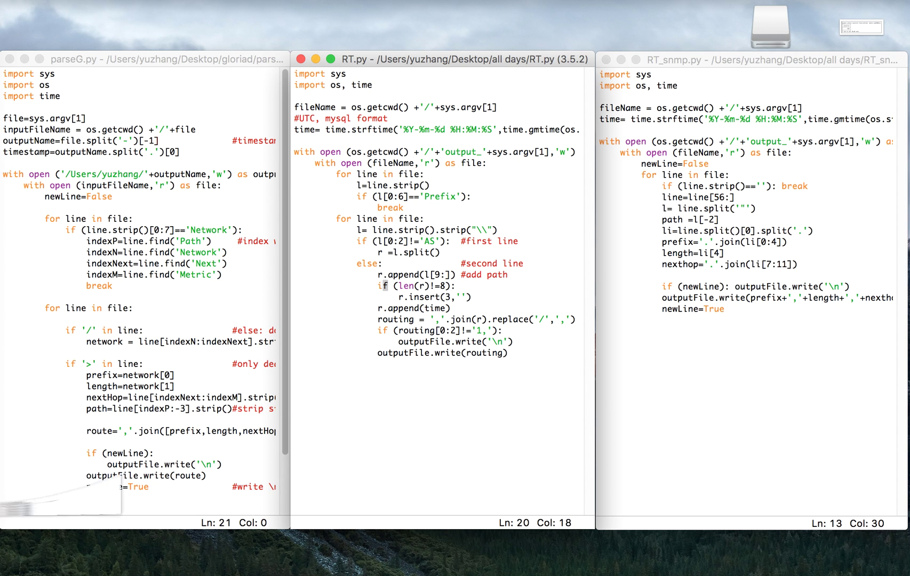
View the parsed snmp output, then bring RT_comp2.py forward over the raw route tables.
left_click(61, 551)
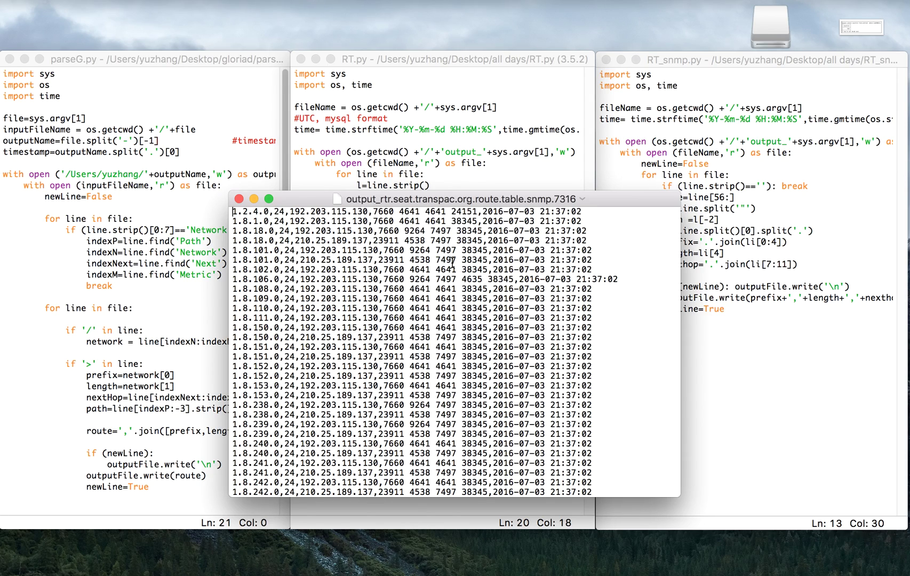
key("ctrl+Left")
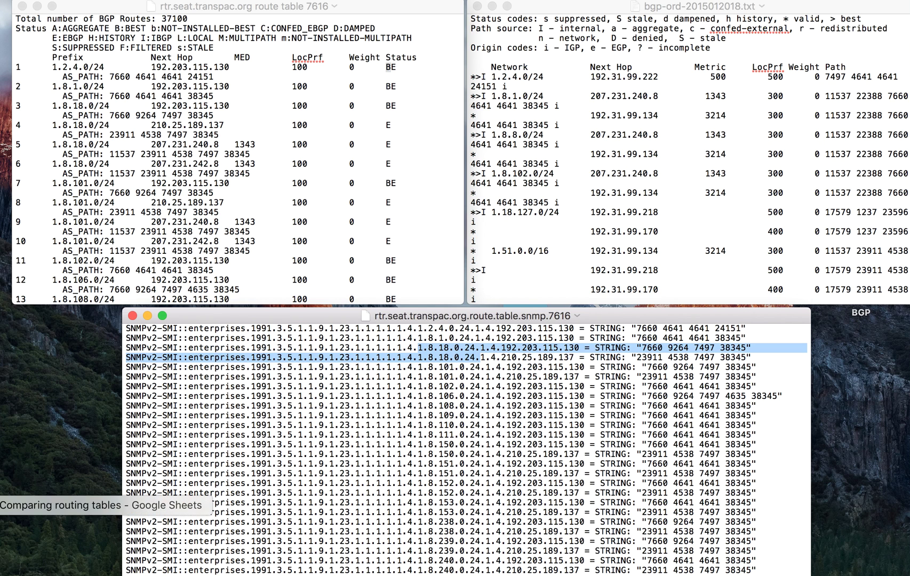
left_click(5, 517)
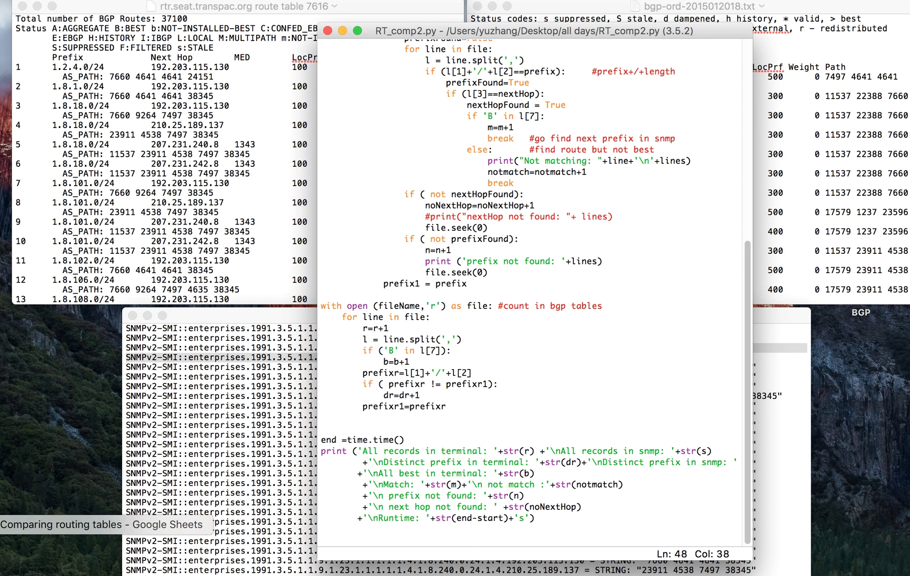
Show the Comparing routing tables spreadsheet, then bring the snmp route file forward.
left_click(5, 525)
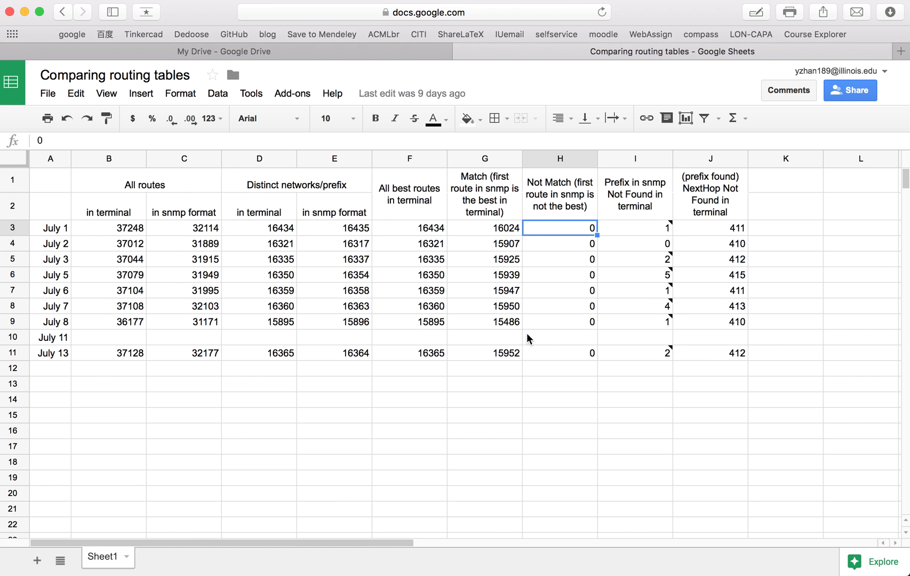
key("ctrl+Up")
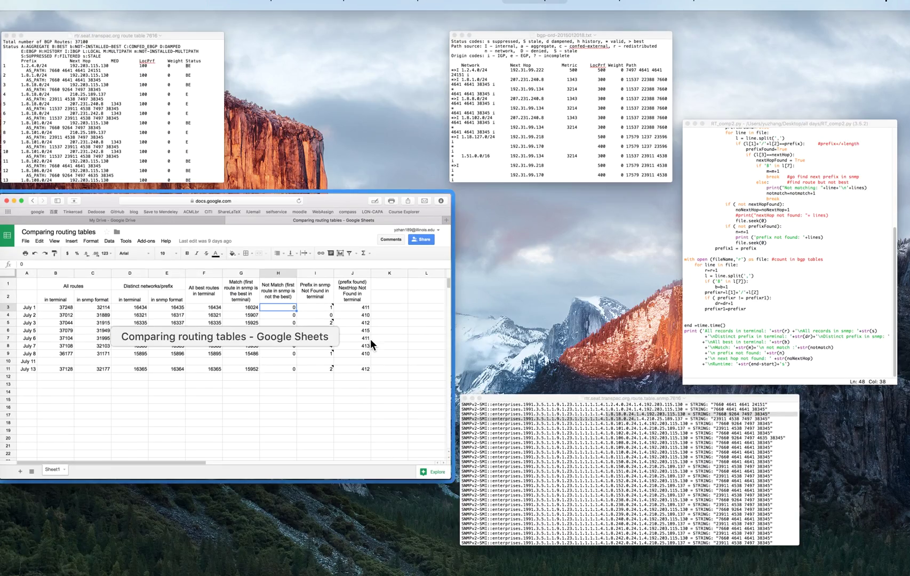
left_click(528, 424)
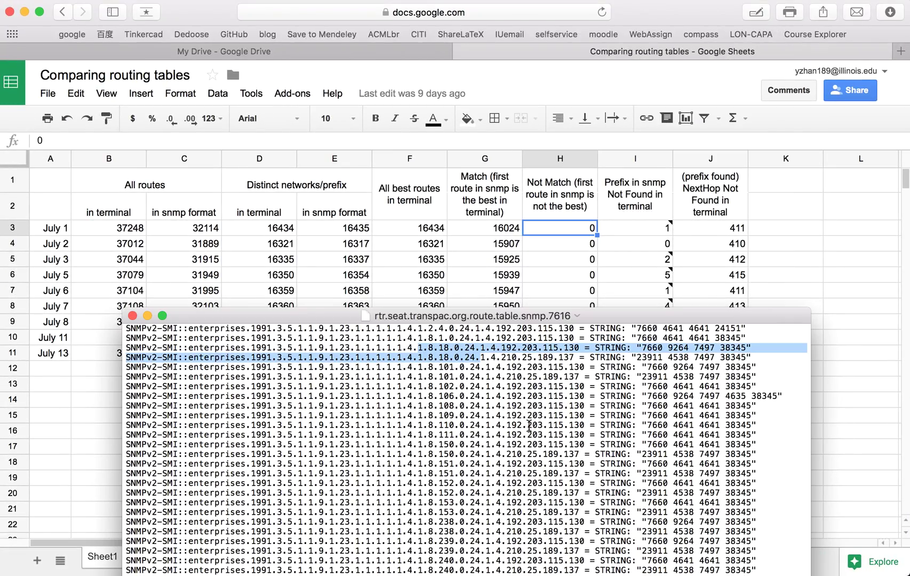
Switch to the desktop with history.py in IDLE and the MySQL terminal.
key("ctrl+Right")
key("ctrl+Right")
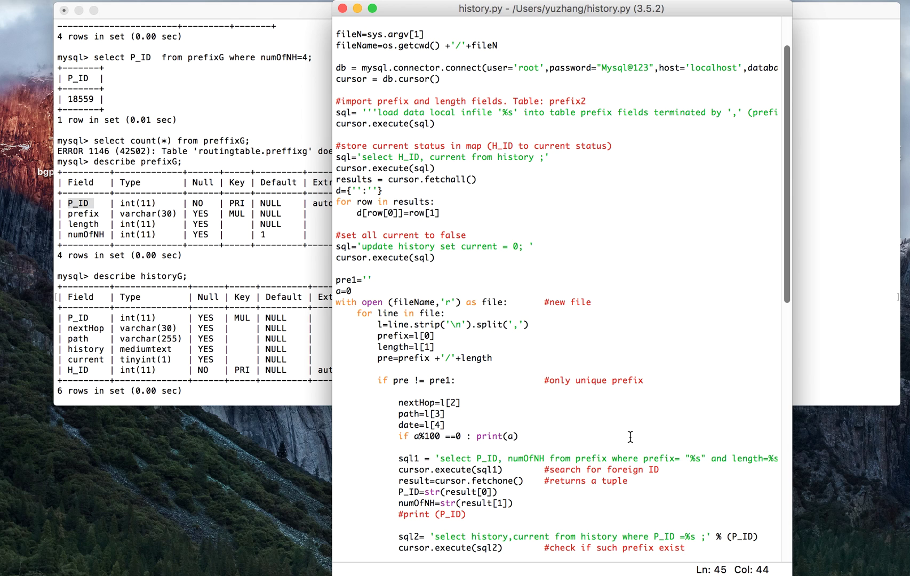
Bring the MySQL terminal forward and enlarge it to show the prefixG–historyG join results.
left_click(253, 292)
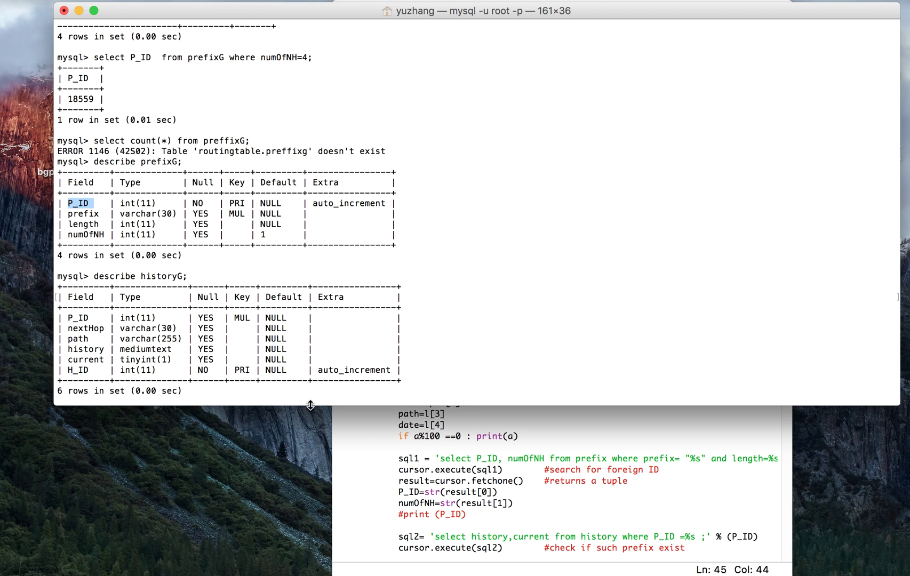
left_click_drag(312, 409, 312, 553)
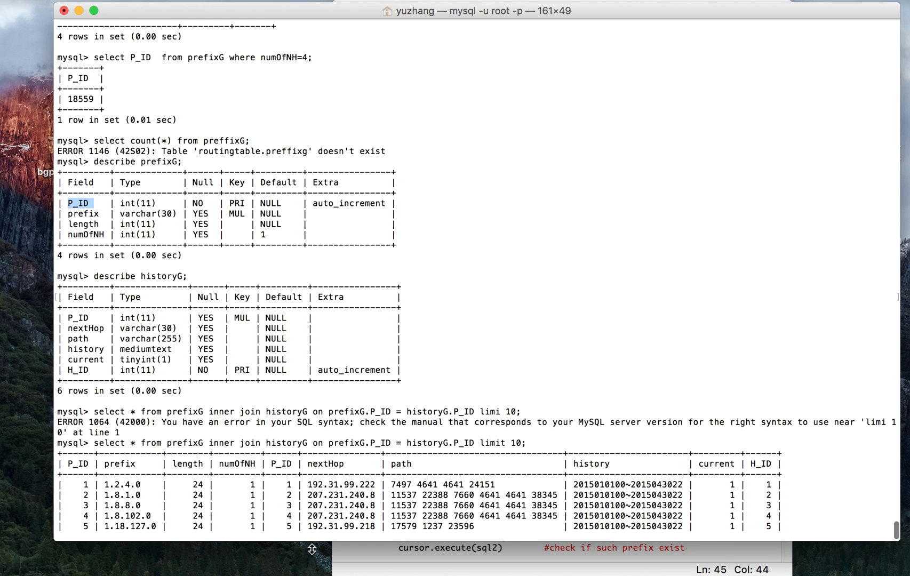
scroll(426, 453, "down", 5)
scroll(426, 452, "down", 3)
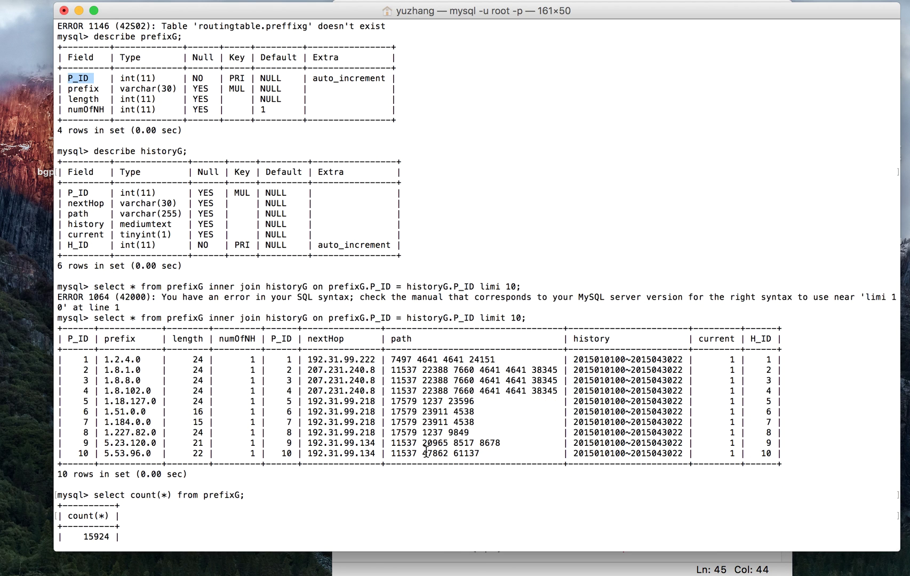
scroll(425, 452, "down", 5)
scroll(426, 453, "down", 3)
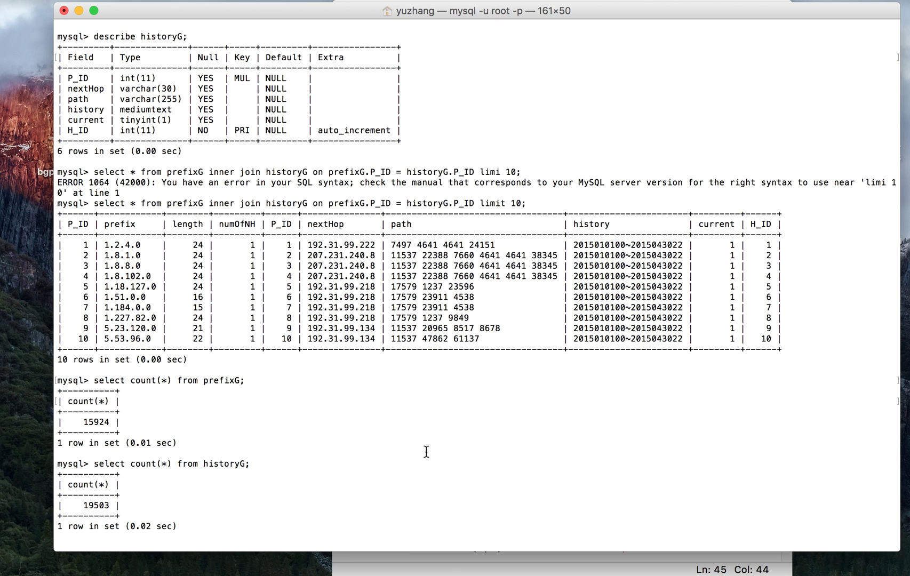
scroll(426, 452, "down", 2)
scroll(427, 452, "down", 1)
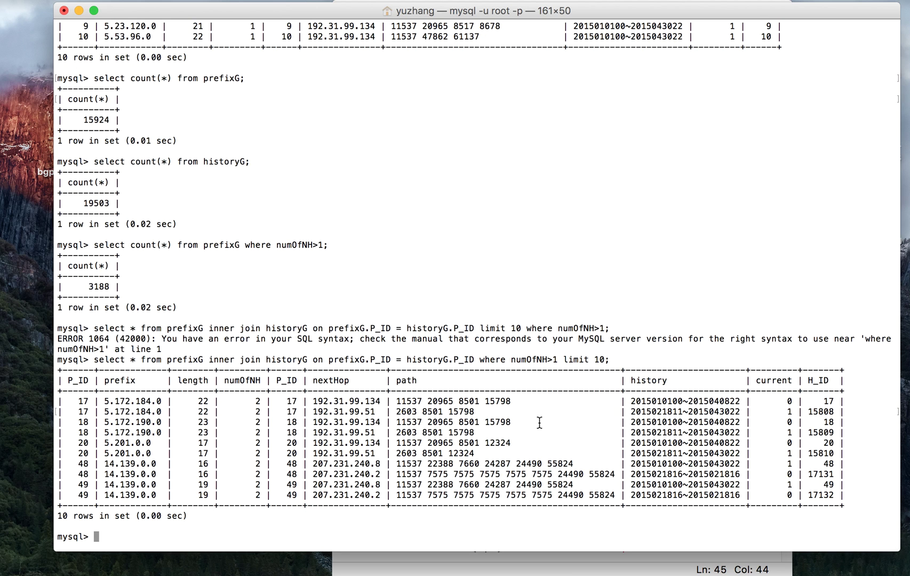
scroll(566, 340, "up", 3)
scroll(566, 340, "up", 5)
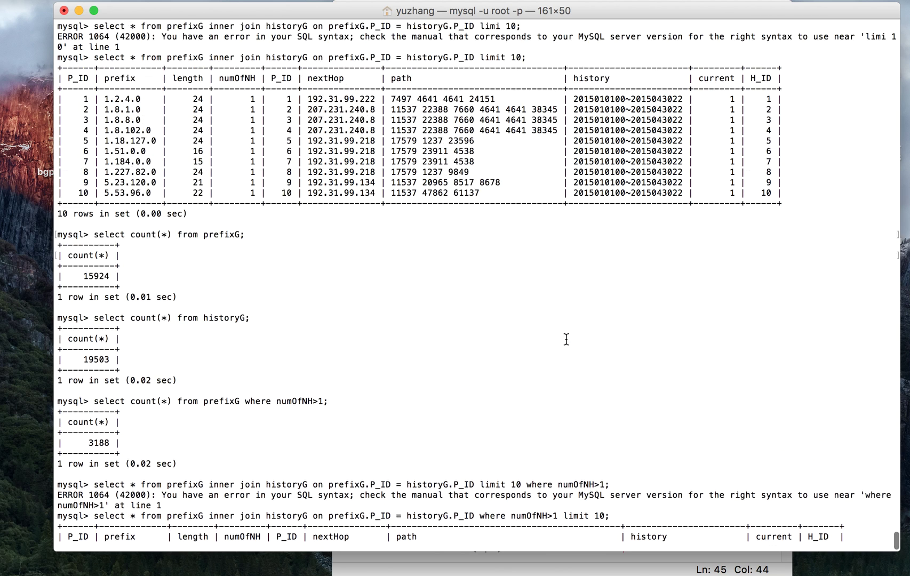
scroll(567, 340, "up", 3)
scroll(567, 339, "up", 5)
scroll(566, 339, "up", 3)
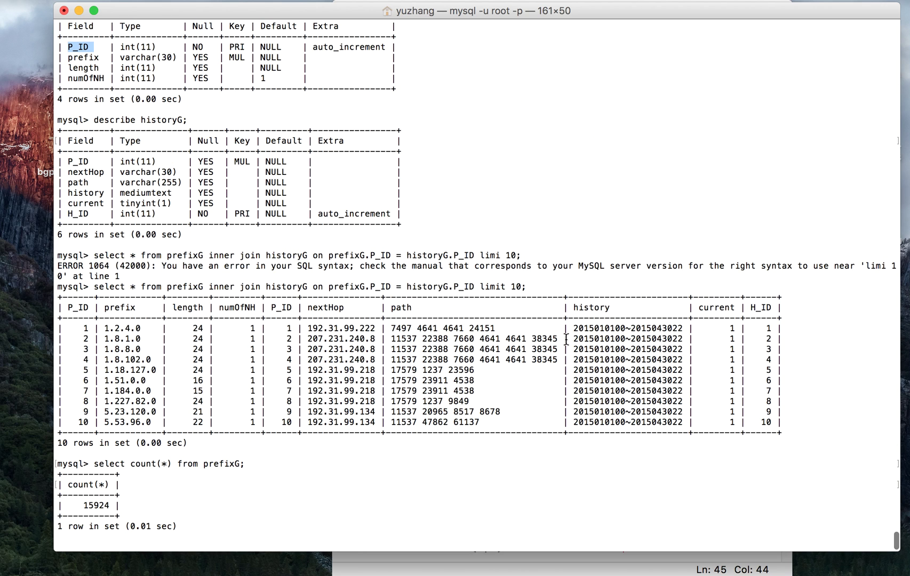